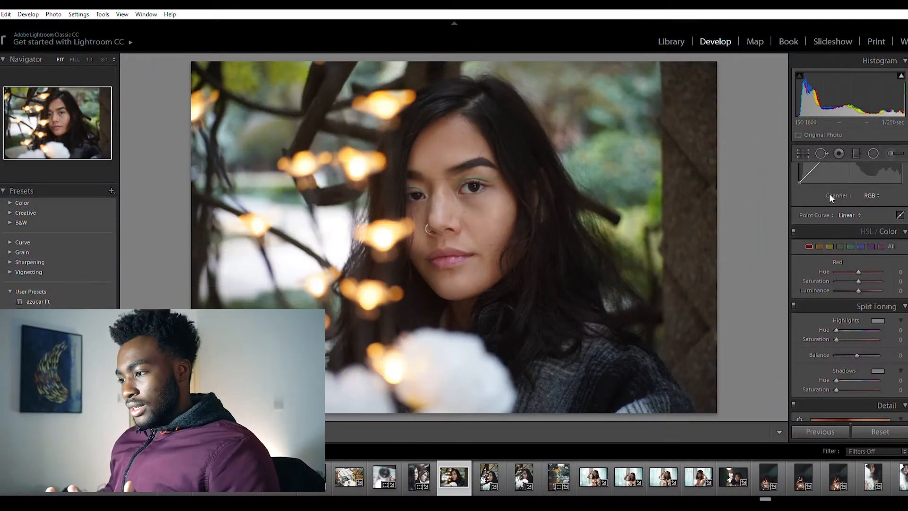
Crop the photo to a vertical 4 x 5 / 8 x 10 frame, repositioning the image around the woman's face
scroll(830, 194, up, 10)
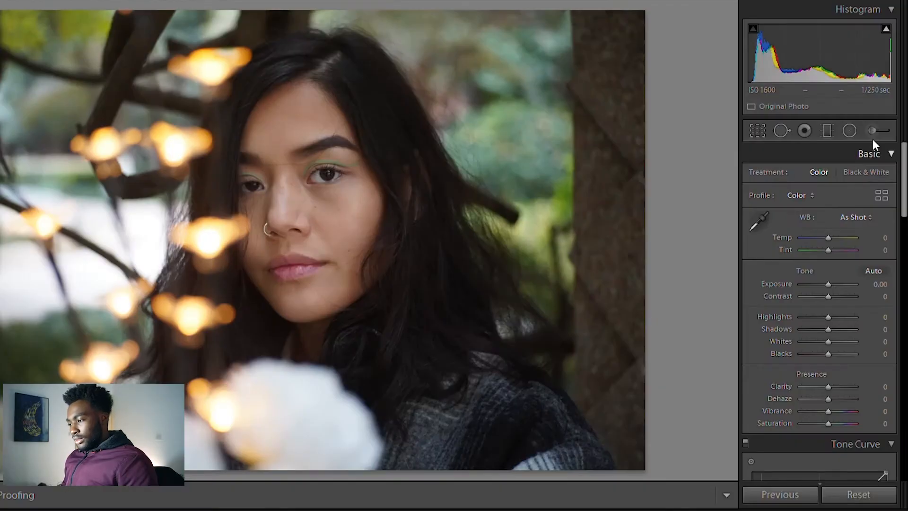
click(755, 122)
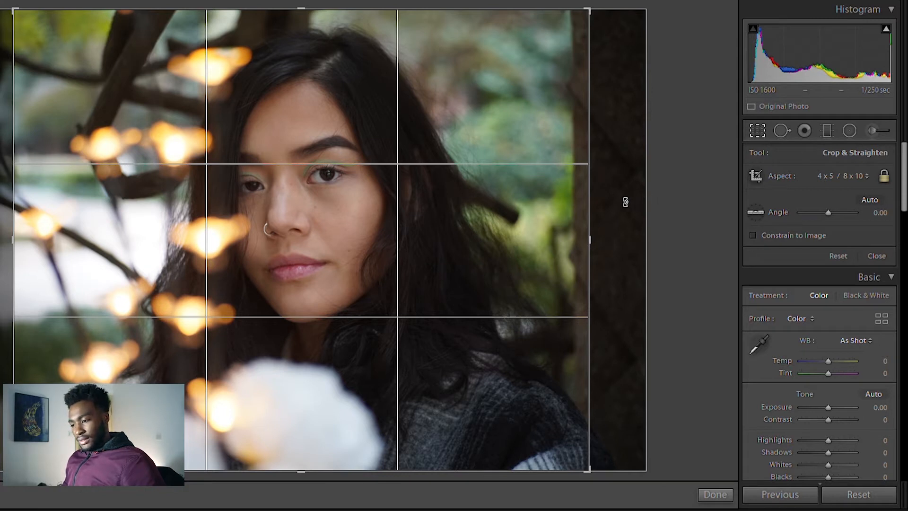
key(x)
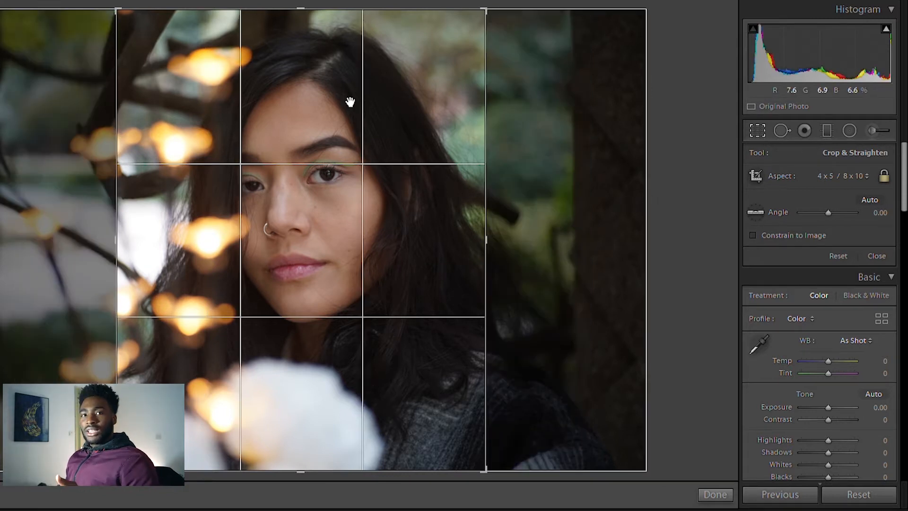
drag(348, 199, 335, 203)
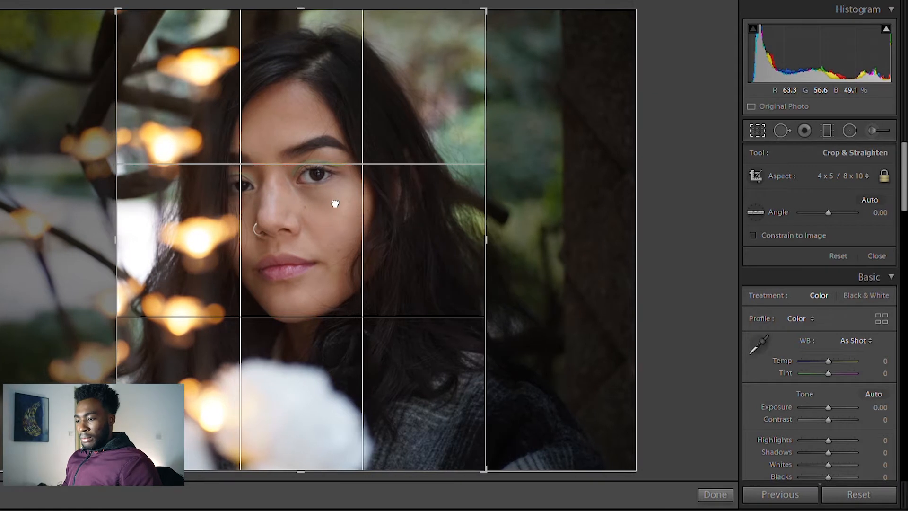
drag(335, 204, 330, 205)
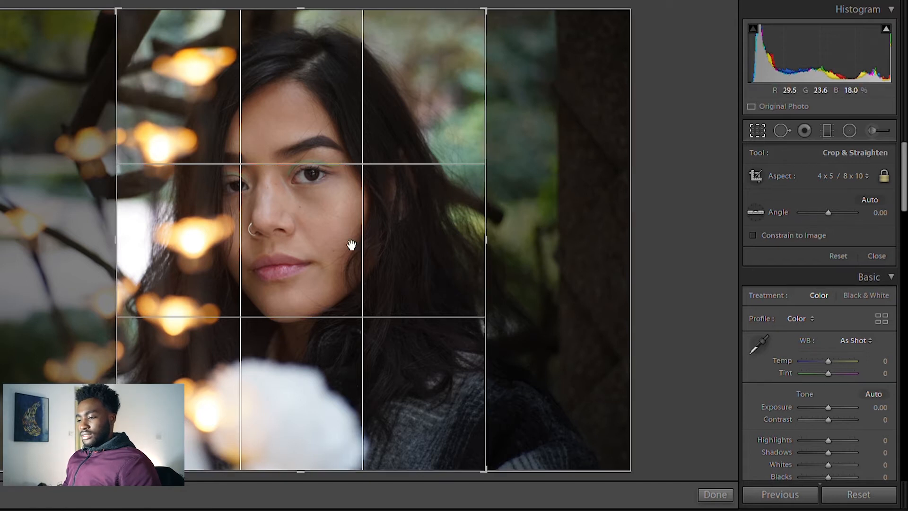
click(715, 494)
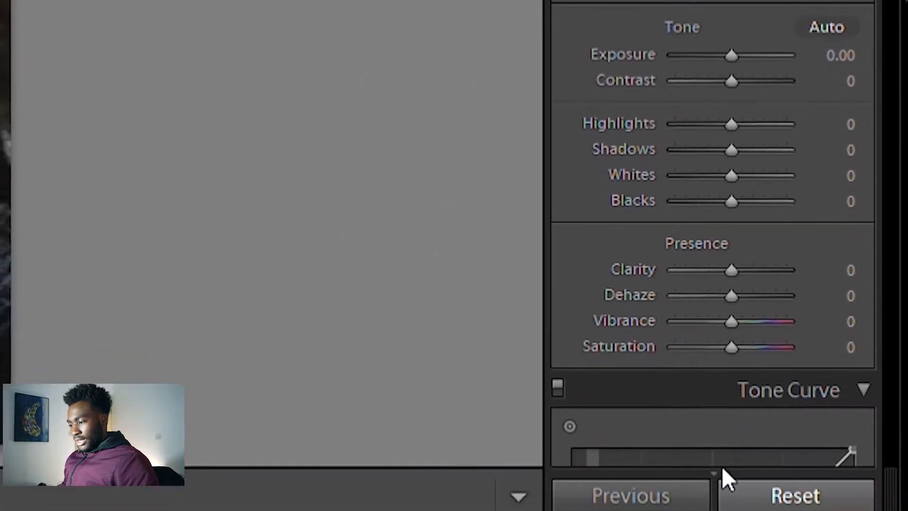
scroll(735, 61, down, 5)
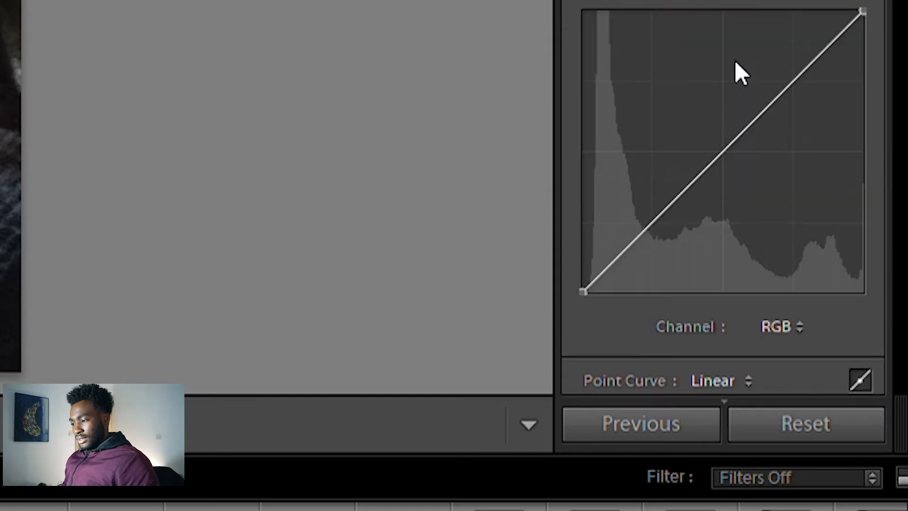
scroll(736, 60, down, 5)
scroll(736, 62, down, 5)
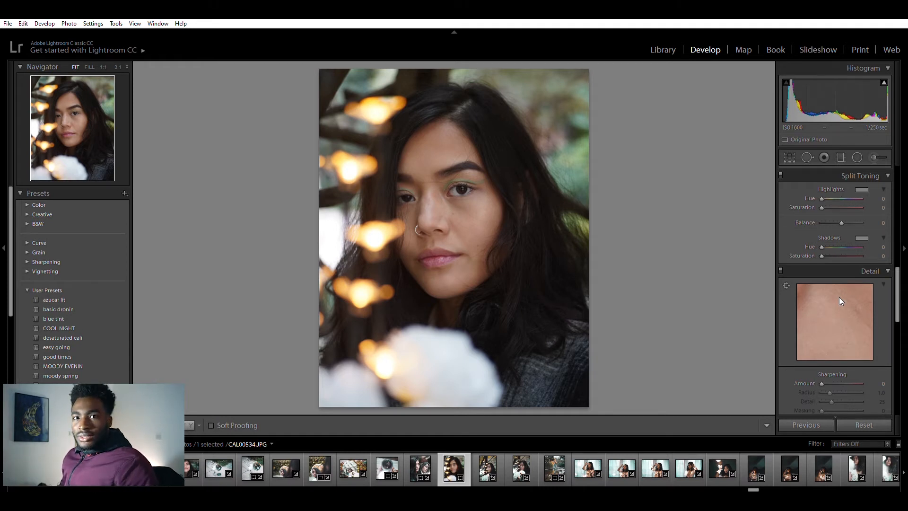
scroll(844, 259, up, 8)
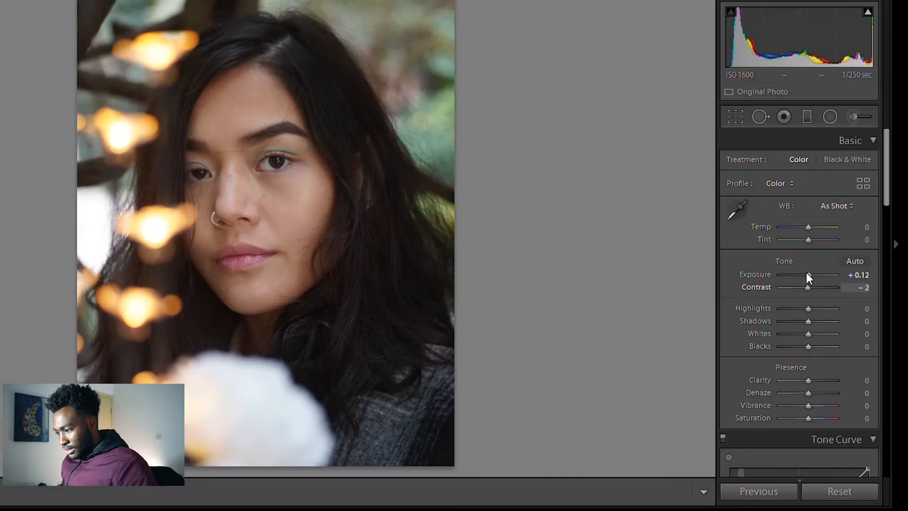
Adjust the basic tone to Exposure +0.12, Contrast +2, Highlights −17 and Whites +69
drag(841, 269, 808, 282)
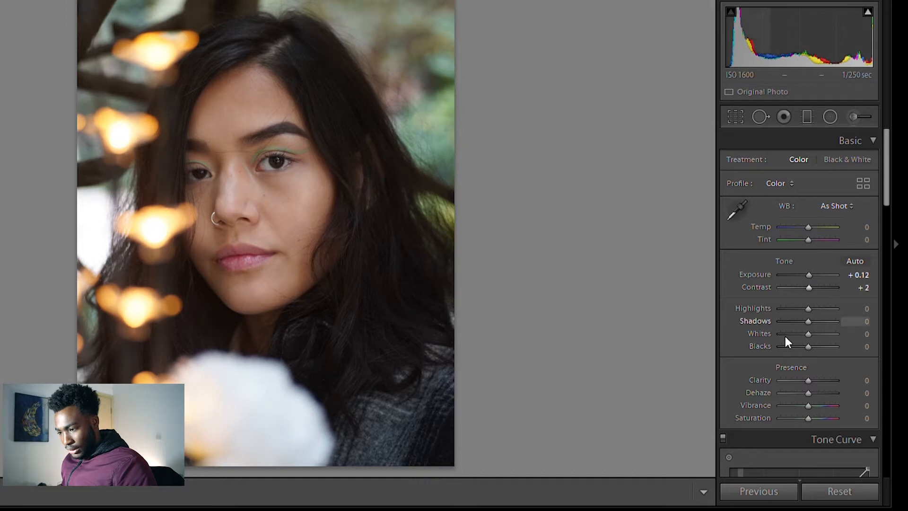
mouse_move(807, 297)
mouse_down()
mouse_move(793, 296)
mouse_move(802, 302)
mouse_up()
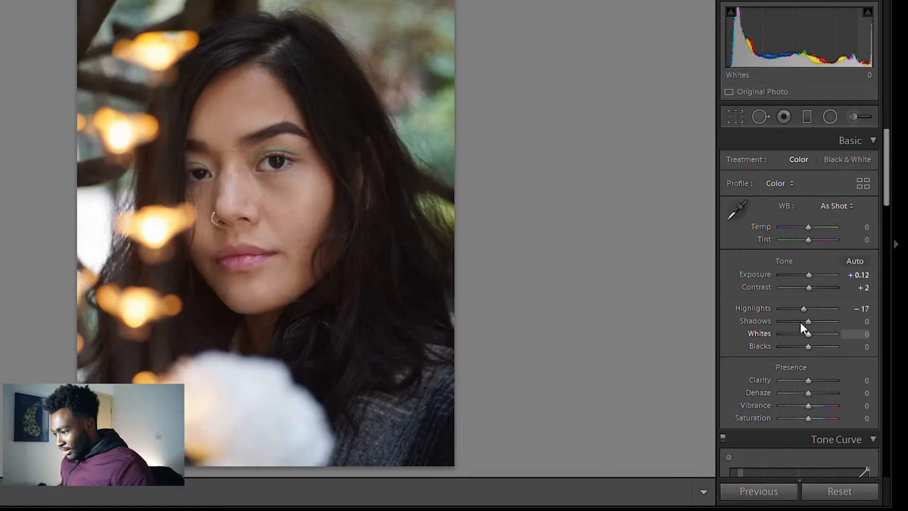
drag(809, 327, 828, 333)
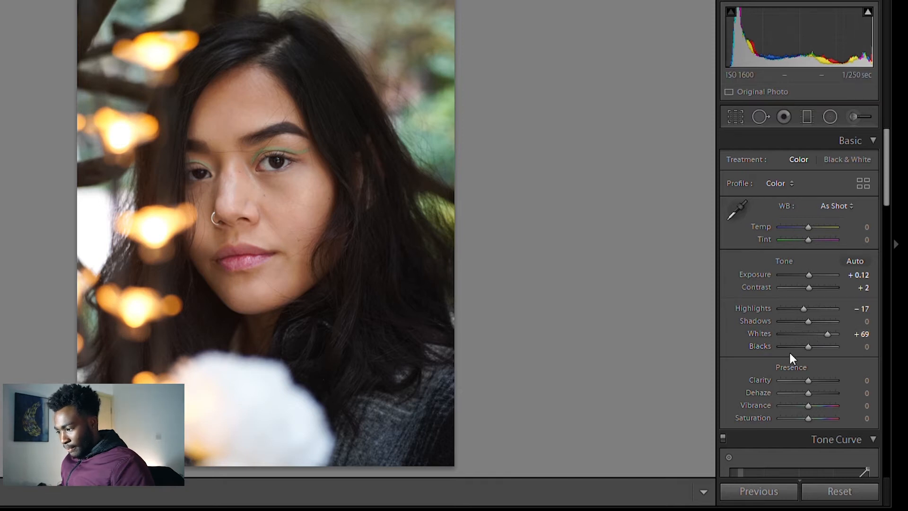
Set the photo's Clarity to +17 after trying stronger amounts up to +100
scroll(803, 343, down, 5)
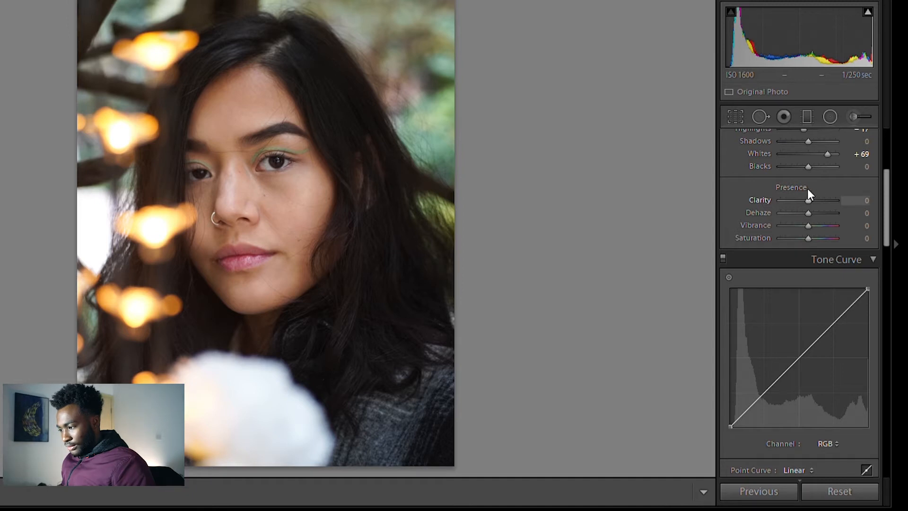
drag(810, 189, 818, 188)
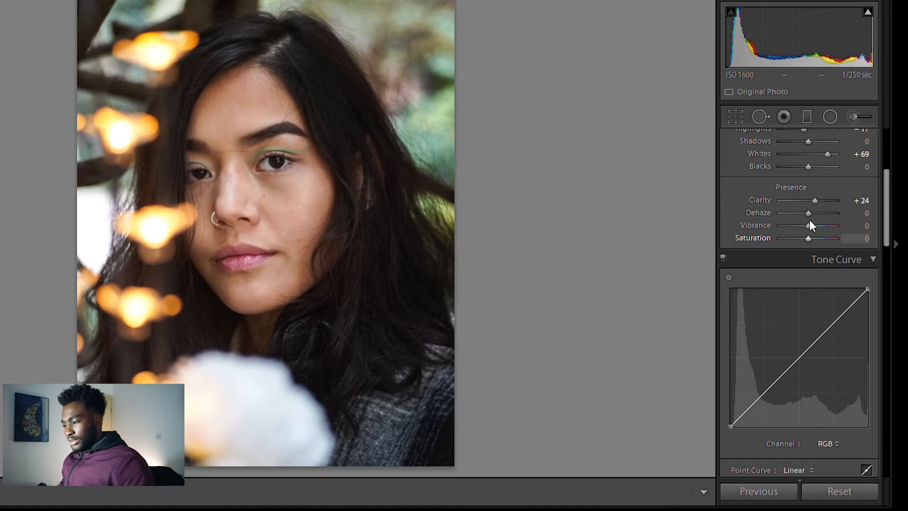
drag(815, 189, 885, 201)
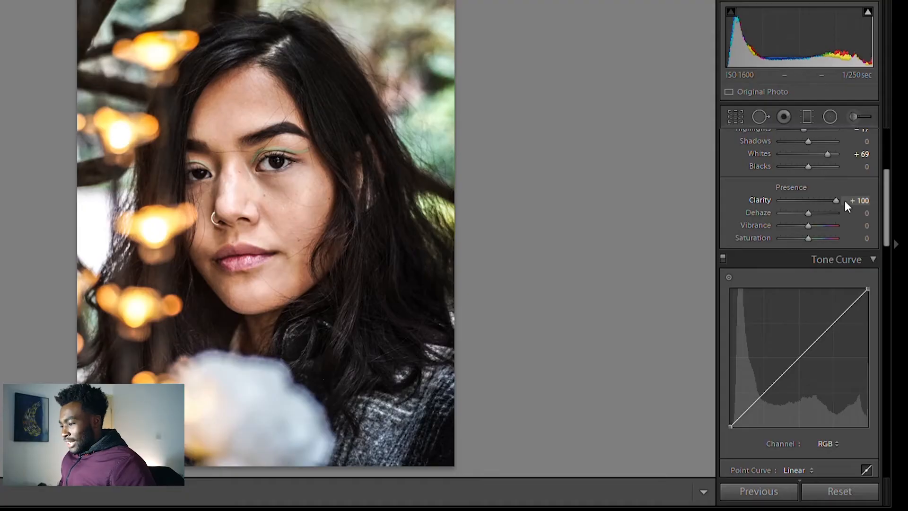
drag(845, 200, 811, 199)
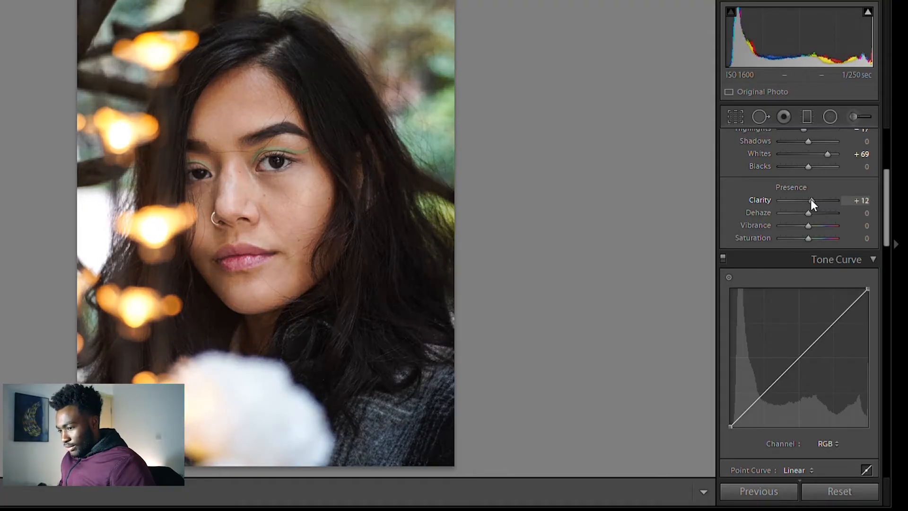
drag(811, 199, 814, 199)
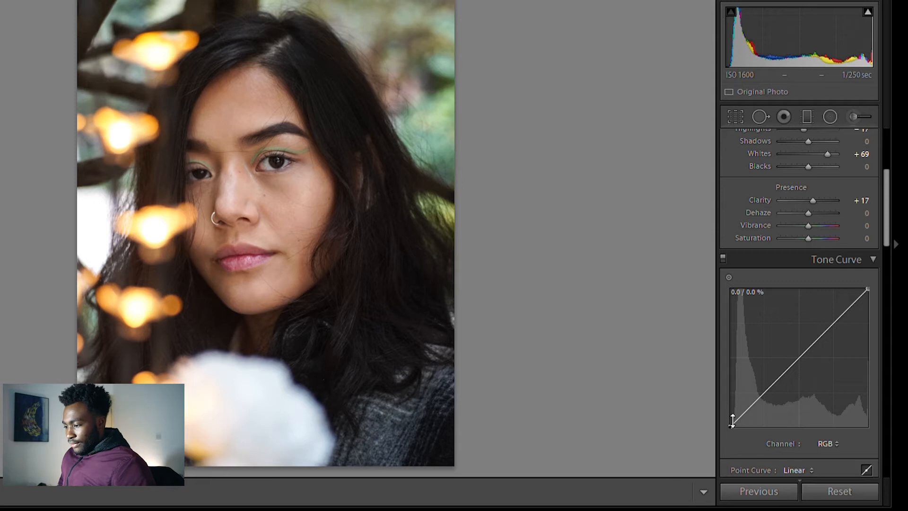
Shape the RGB tone curve into a gentle S, lifting the black point to about 4%, lowering the shadows and raising the highlights
drag(732, 420, 728, 410)
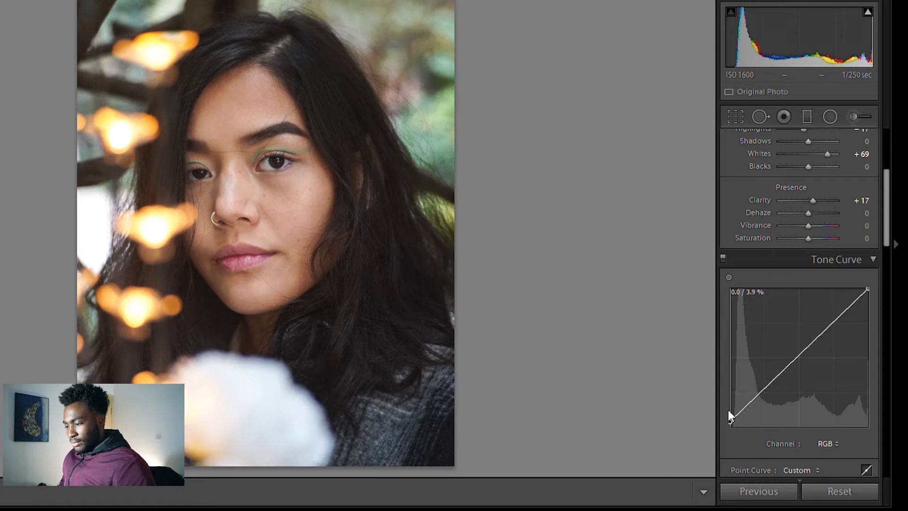
drag(728, 410, 725, 408)
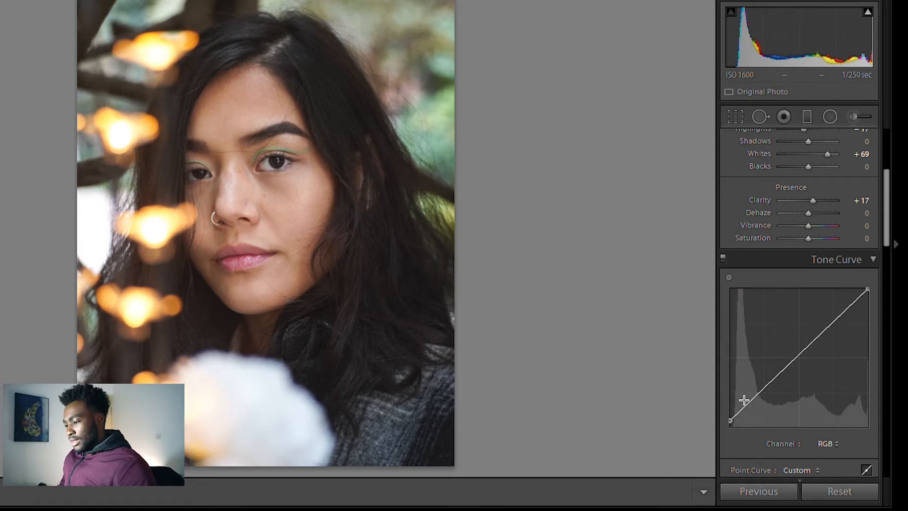
drag(747, 400, 745, 398)
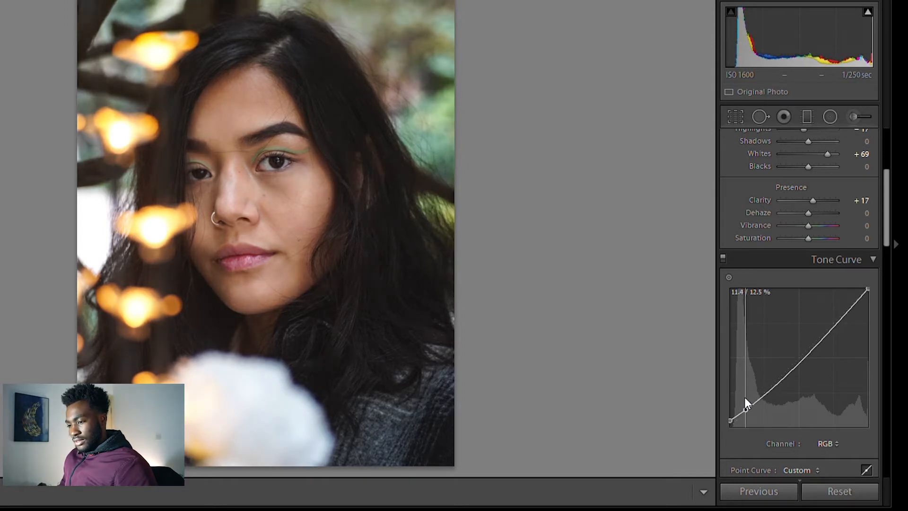
click(785, 376)
drag(785, 372, 799, 345)
drag(842, 305, 842, 297)
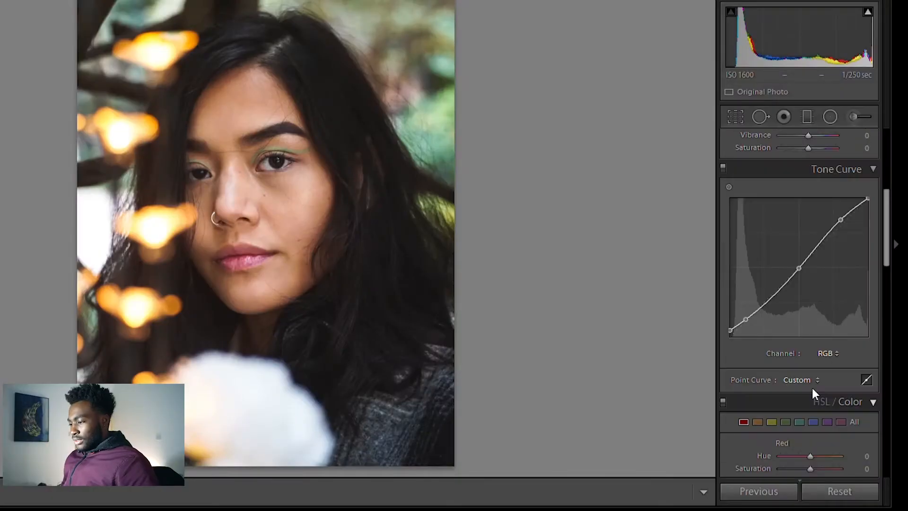
Set the orange hue to +2 and the red hue to −2 in the HSL/Color adjustments
scroll(793, 361, down, 3)
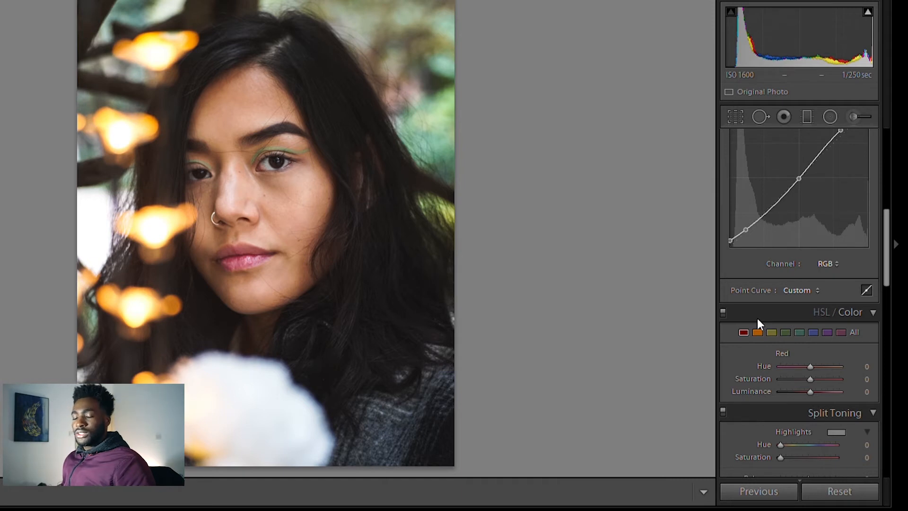
click(757, 331)
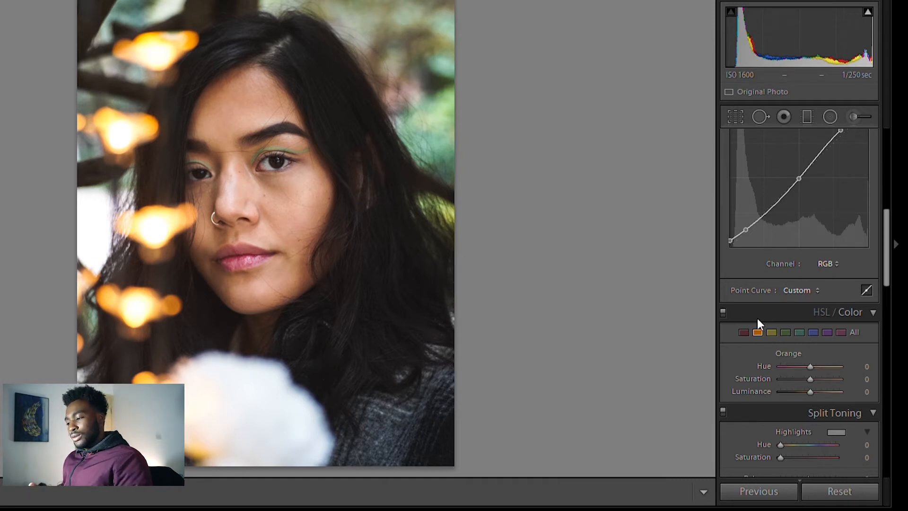
mouse_move(810, 359)
mouse_down()
mouse_move(847, 358)
mouse_move(821, 367)
mouse_up()
drag(759, 366, 813, 369)
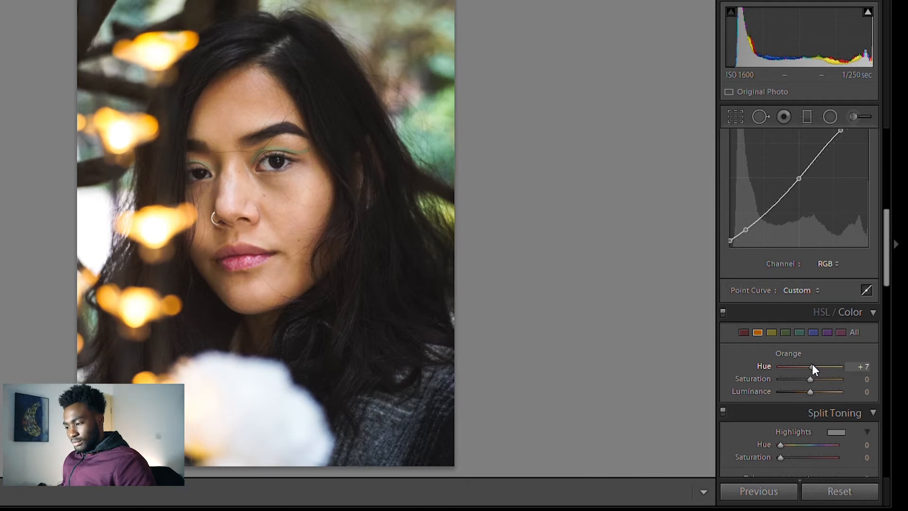
click(744, 332)
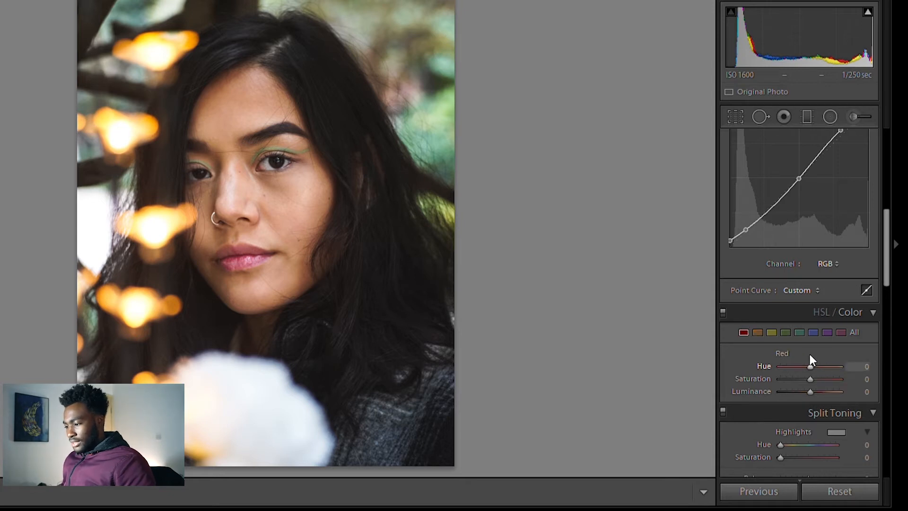
mouse_move(809, 351)
mouse_down()
mouse_move(771, 353)
mouse_move(807, 362)
mouse_up()
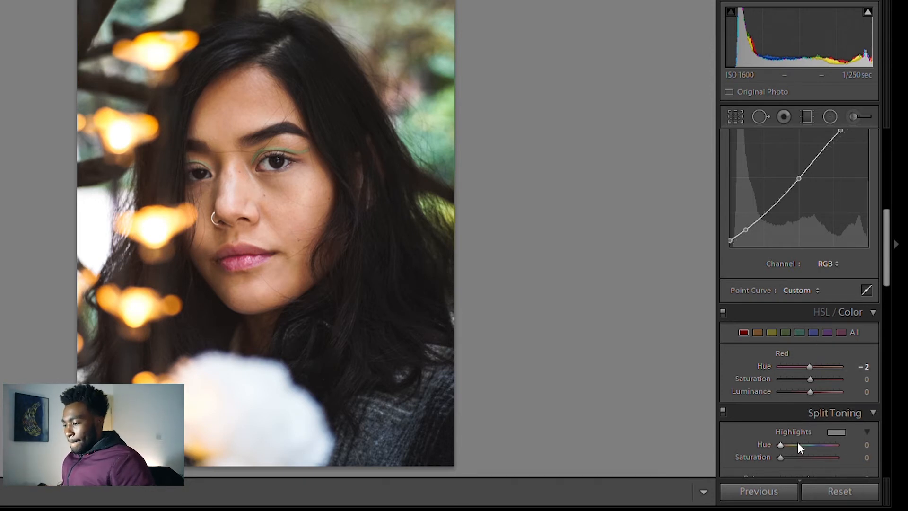
Shift the yellow hue strongly toward orange and set the green hue to −76
scroll(797, 442, down, 3)
click(758, 242)
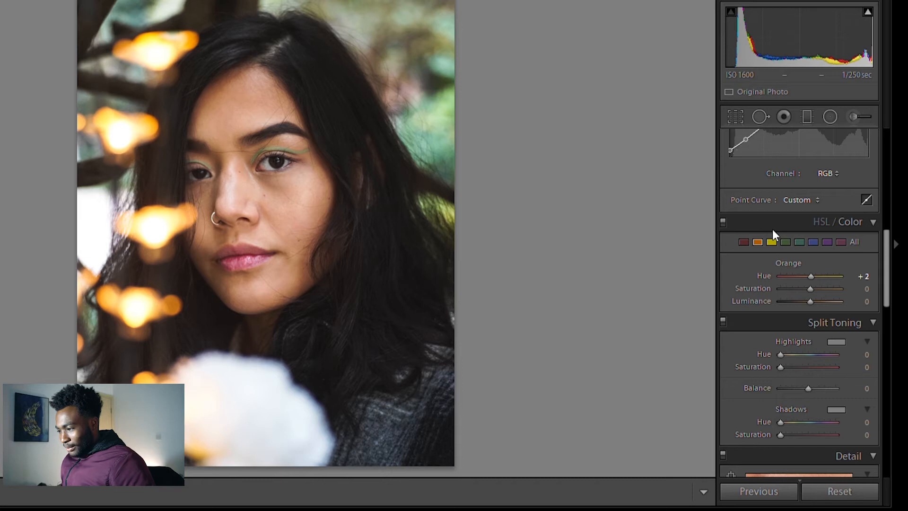
click(772, 242)
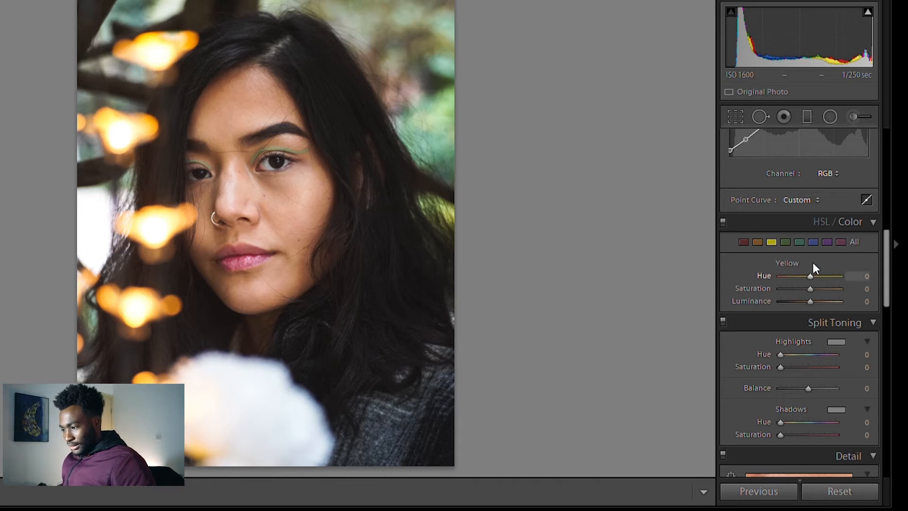
drag(808, 262, 786, 264)
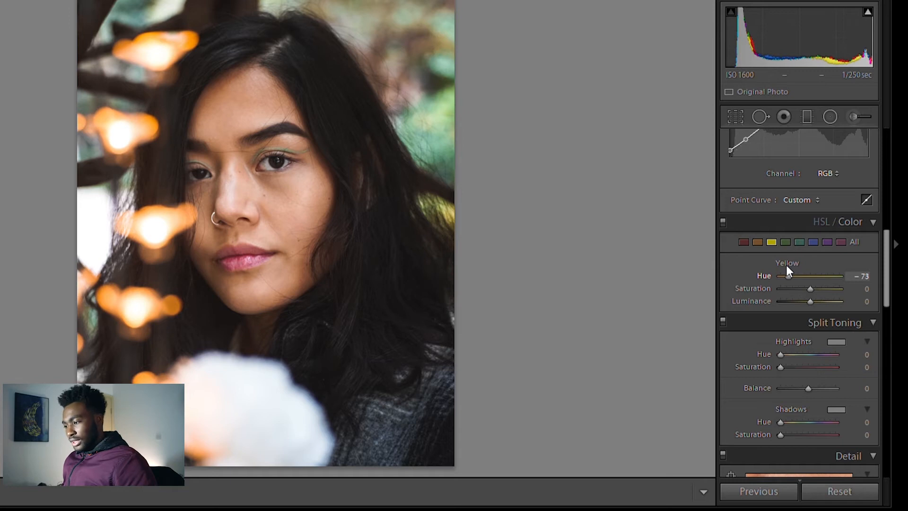
drag(786, 266, 790, 265)
click(786, 242)
drag(809, 261, 785, 266)
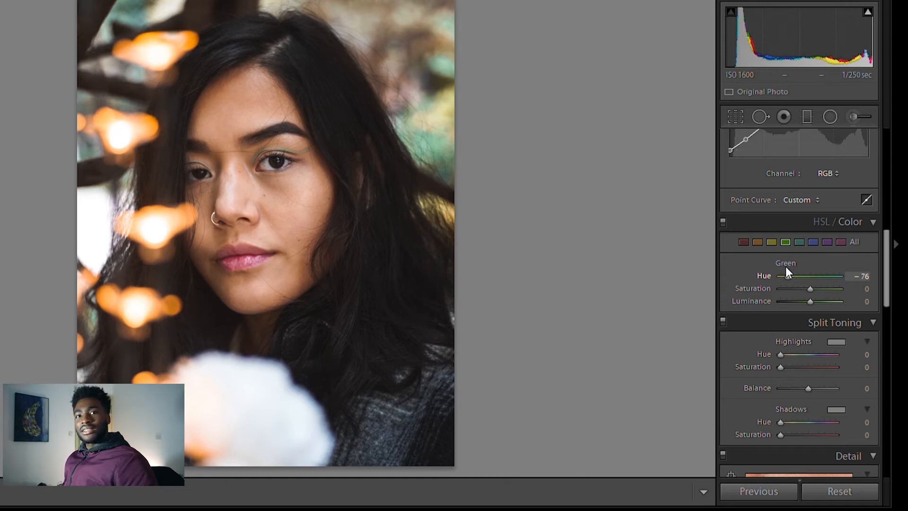
Set the blue hue to −42 and the purple hue to +69
click(813, 240)
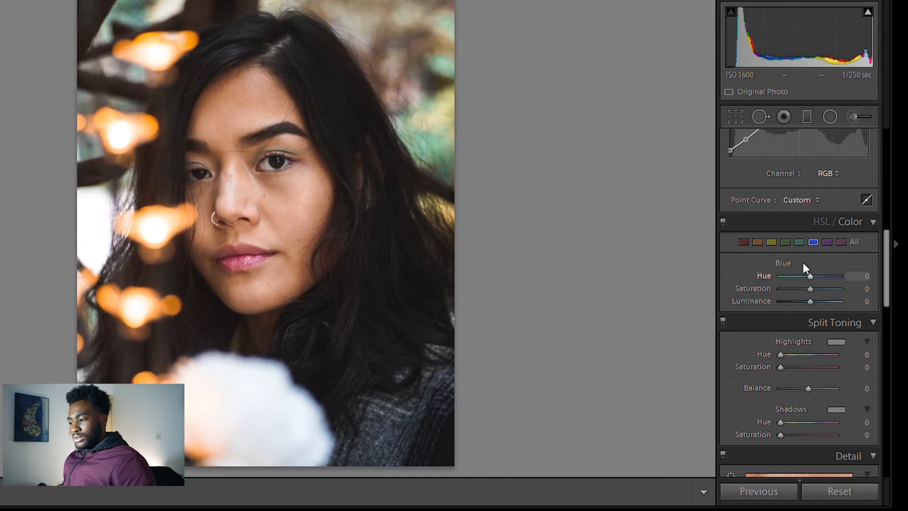
mouse_move(807, 262)
mouse_down()
mouse_move(770, 268)
mouse_move(795, 271)
mouse_up()
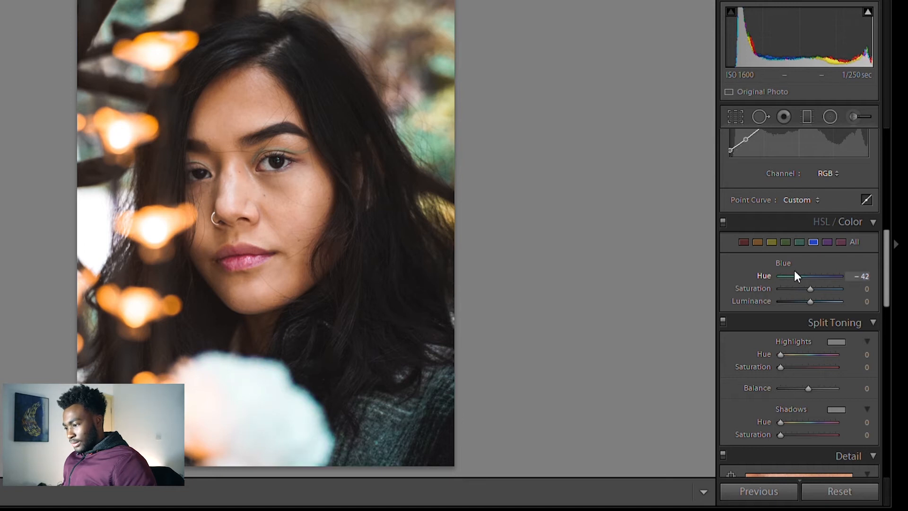
click(827, 242)
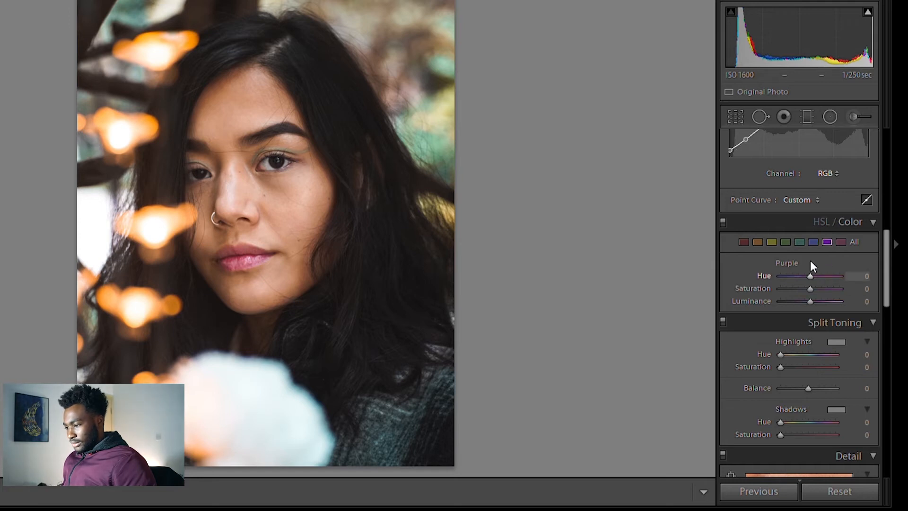
drag(810, 261, 831, 279)
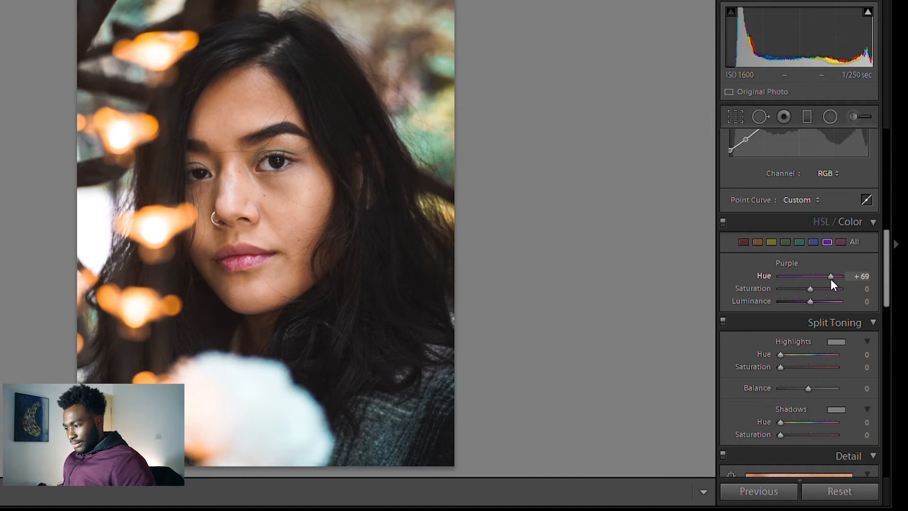
Set the magenta hue to +100, and compare the edited portrait side by side with the original
click(841, 242)
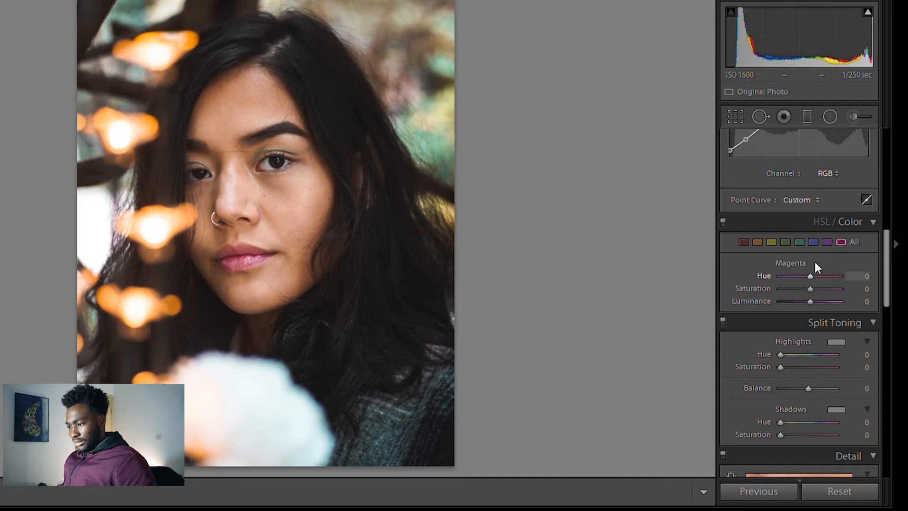
drag(812, 263, 844, 270)
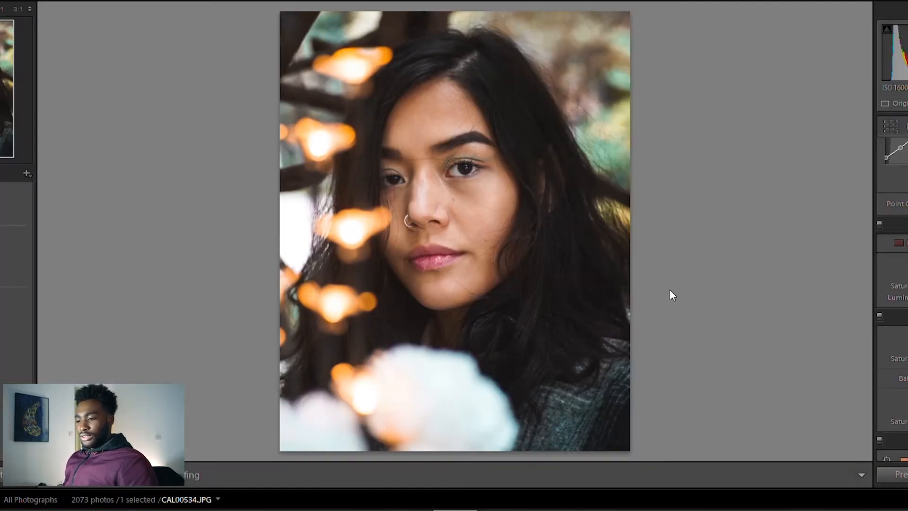
key(y)
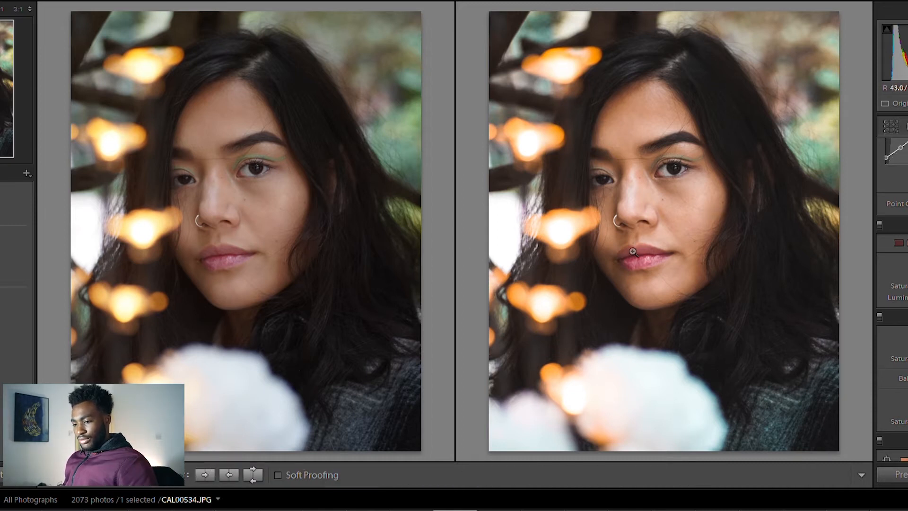
key(y)
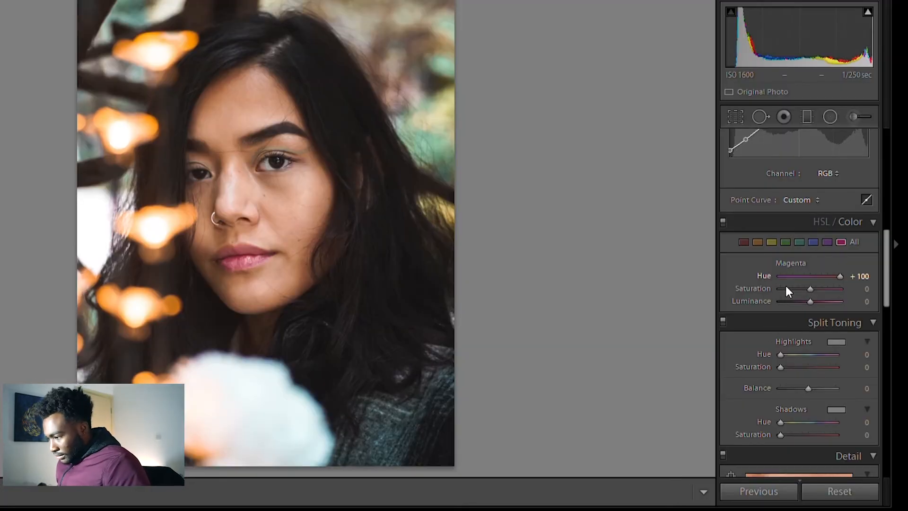
Set the portrait's vibrance to +31 and its saturation to −12 in the Presence adjustments
scroll(772, 290, down, 5)
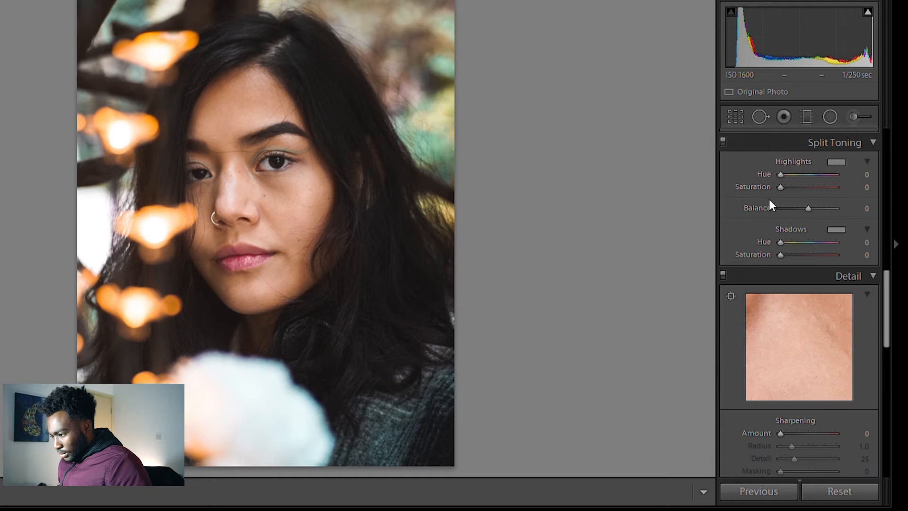
scroll(770, 204, up, 6)
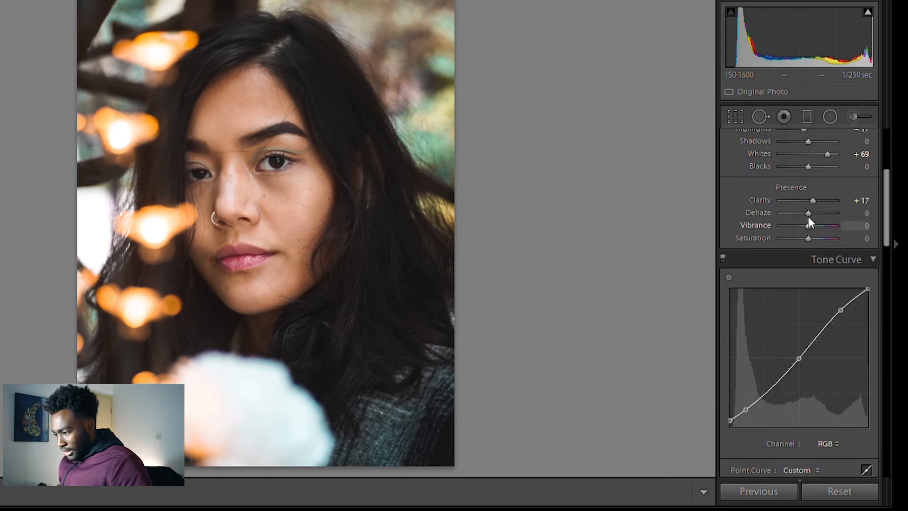
drag(808, 212, 817, 216)
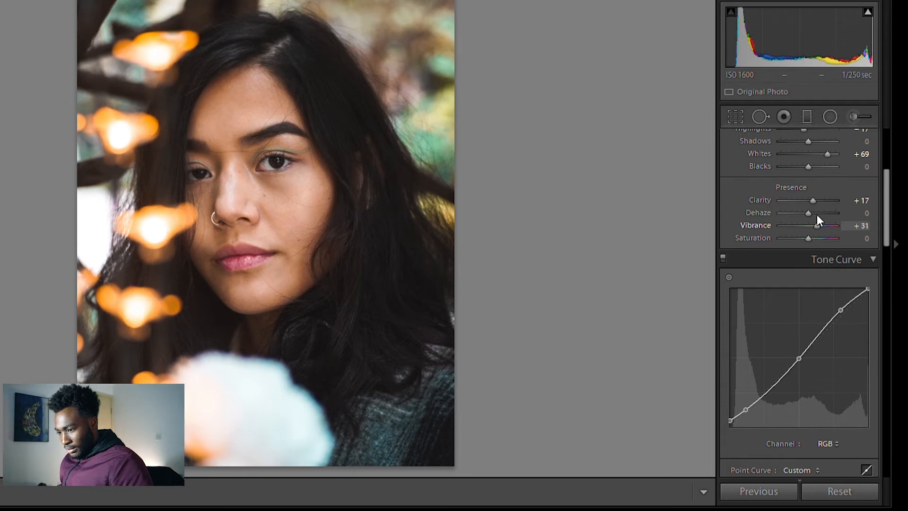
drag(807, 224, 803, 222)
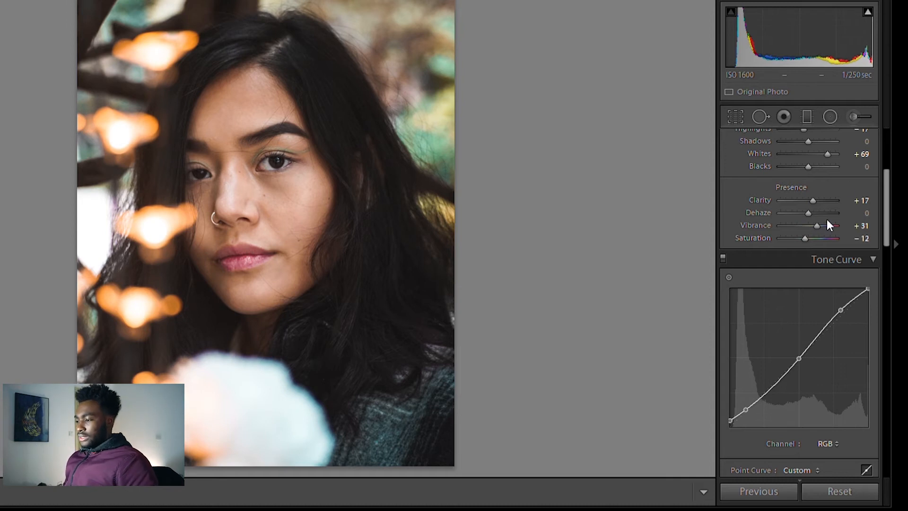
Split-tone the shadows with a blue tint, using hue 210 and saturation 20
scroll(822, 239, down, 5)
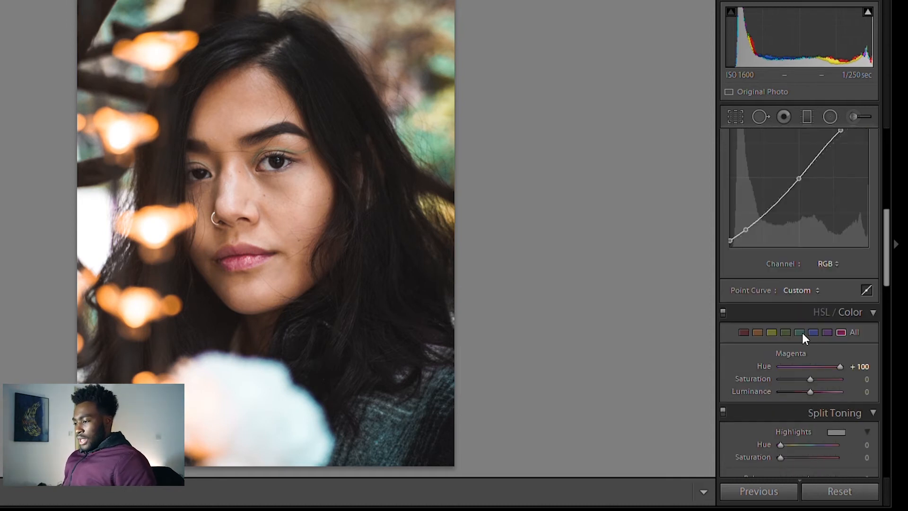
scroll(801, 331, down, 3)
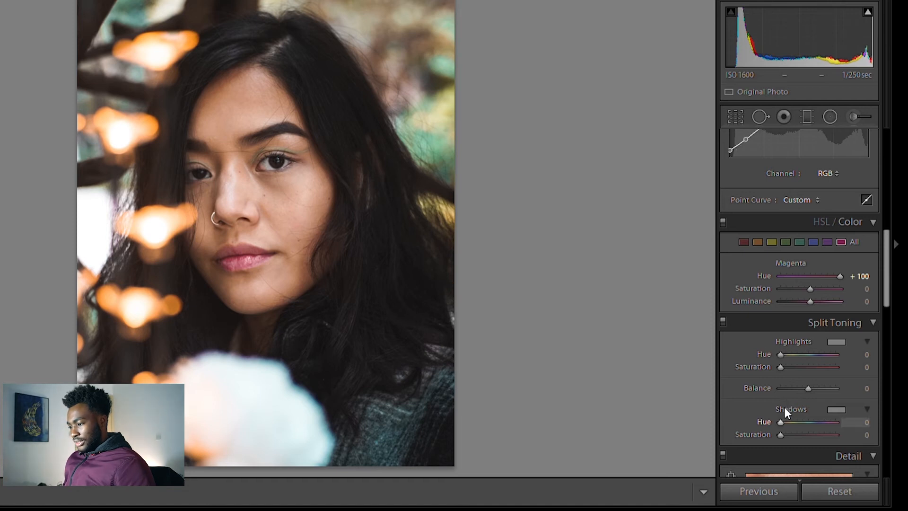
drag(780, 410, 812, 423)
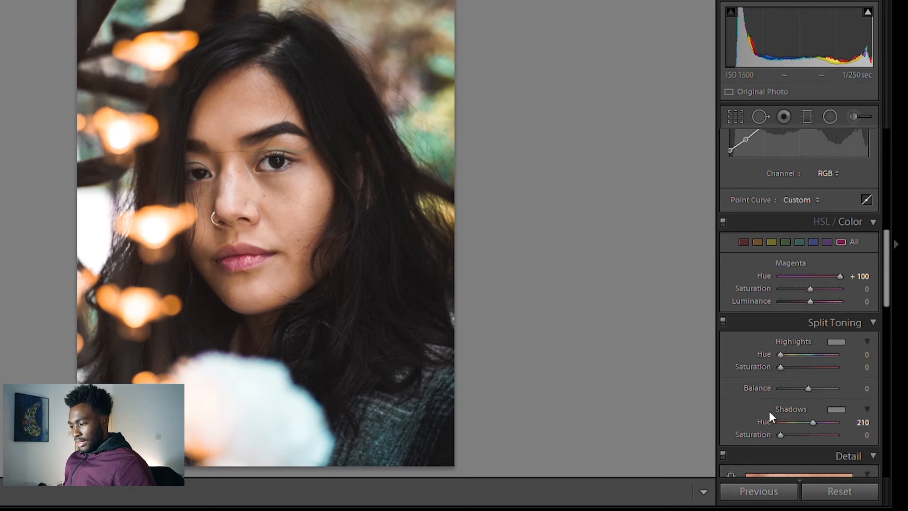
drag(782, 422, 794, 430)
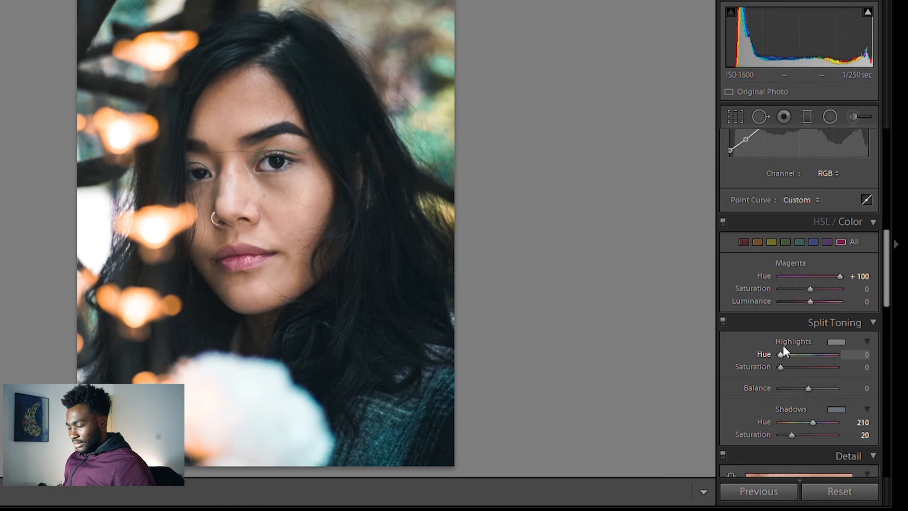
Split-tone the highlights with a warm tint, using hue 47 and saturation 15
drag(782, 341, 789, 347)
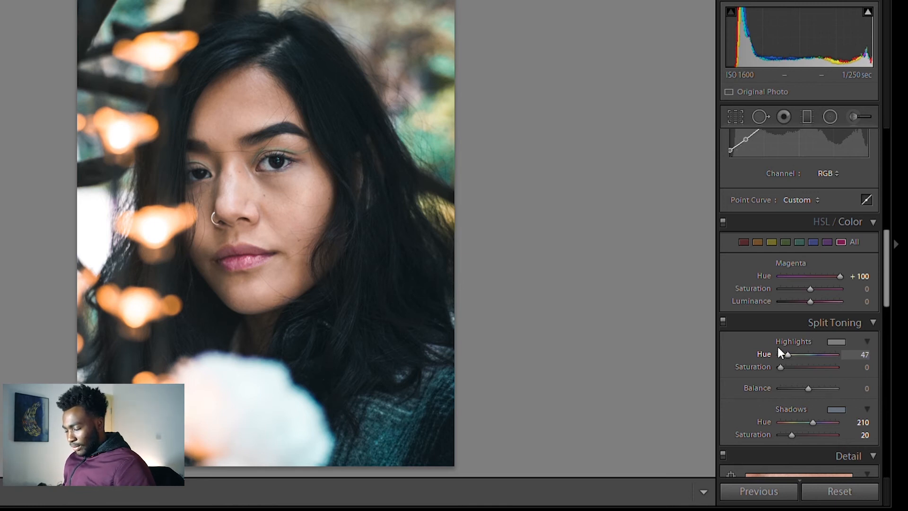
click(780, 356)
drag(780, 355, 786, 358)
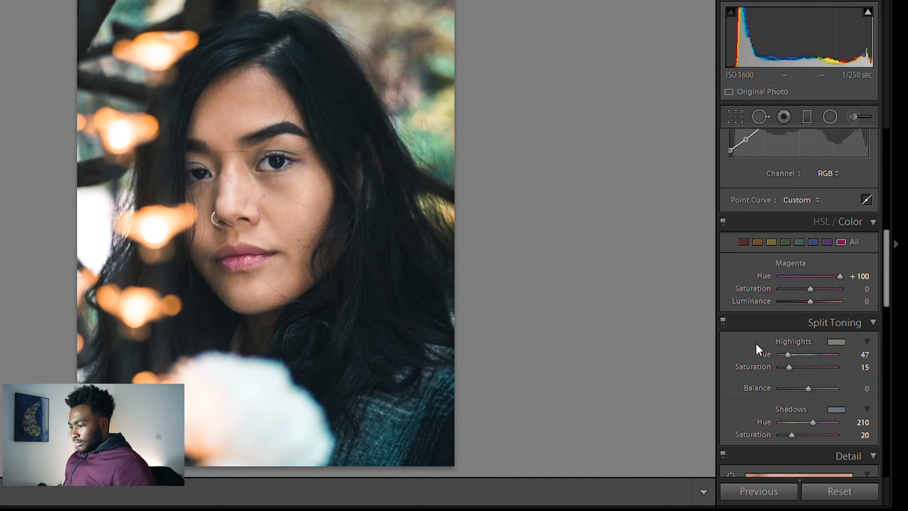
Try more purple shadow tints and set the split-toning shadow hue to 223
scroll(750, 344, down, 5)
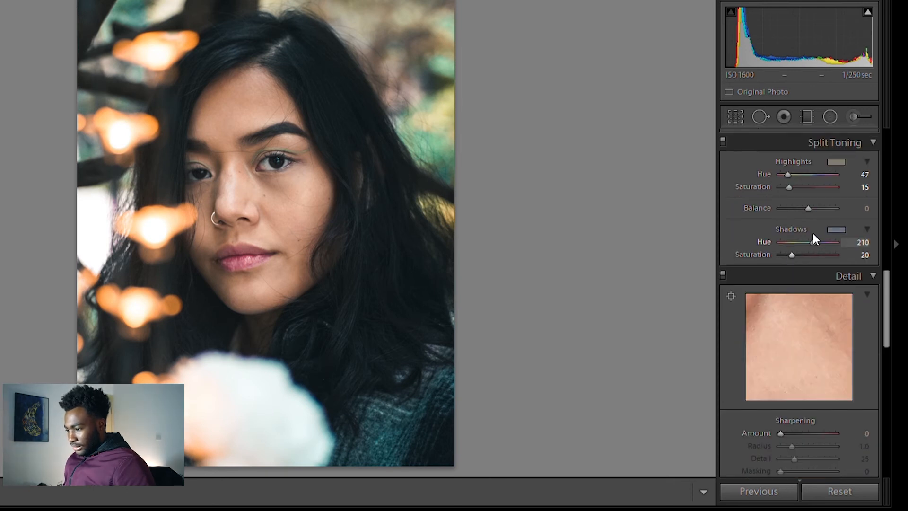
drag(813, 235, 821, 235)
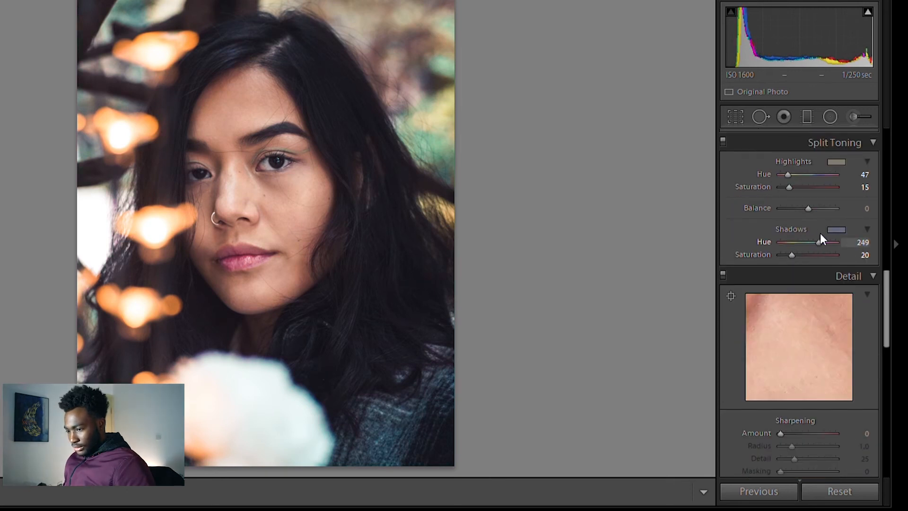
drag(820, 234, 818, 236)
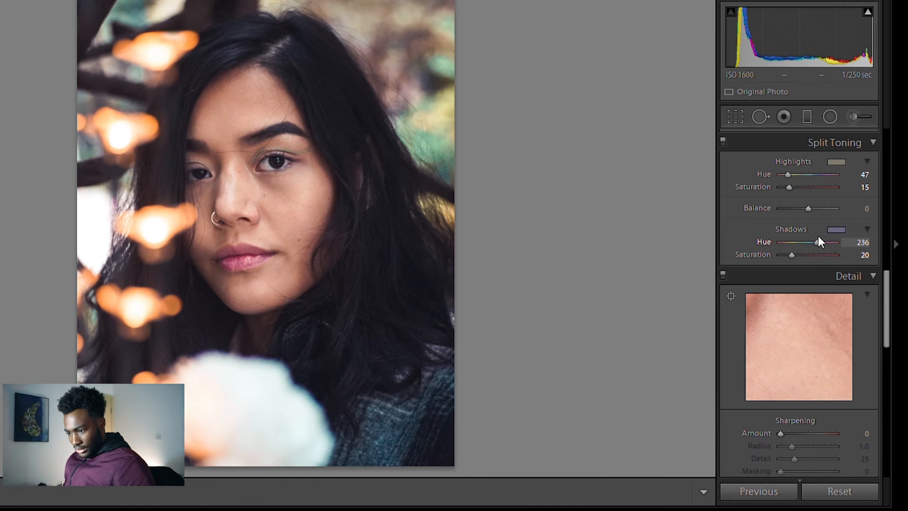
drag(818, 237, 817, 239)
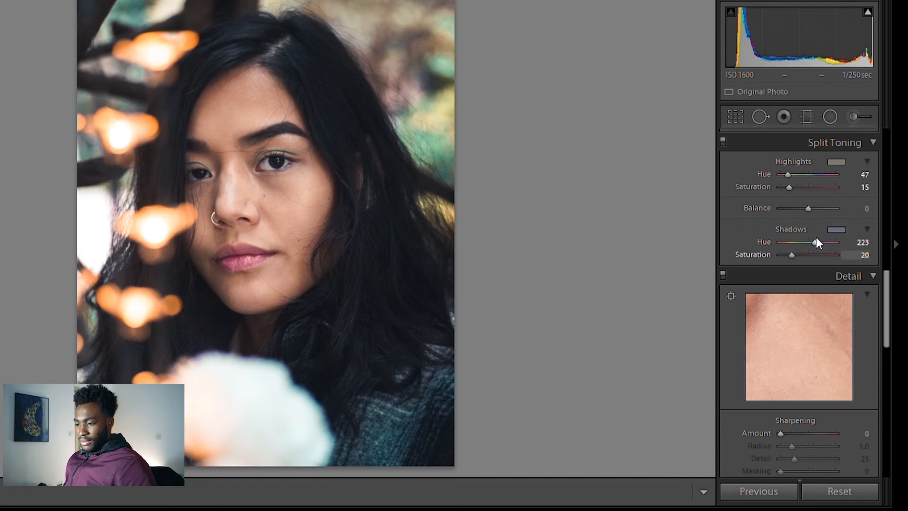
Try several sharpening strengths on the portrait and set the sharpening amount to 46
scroll(801, 295, down, 4)
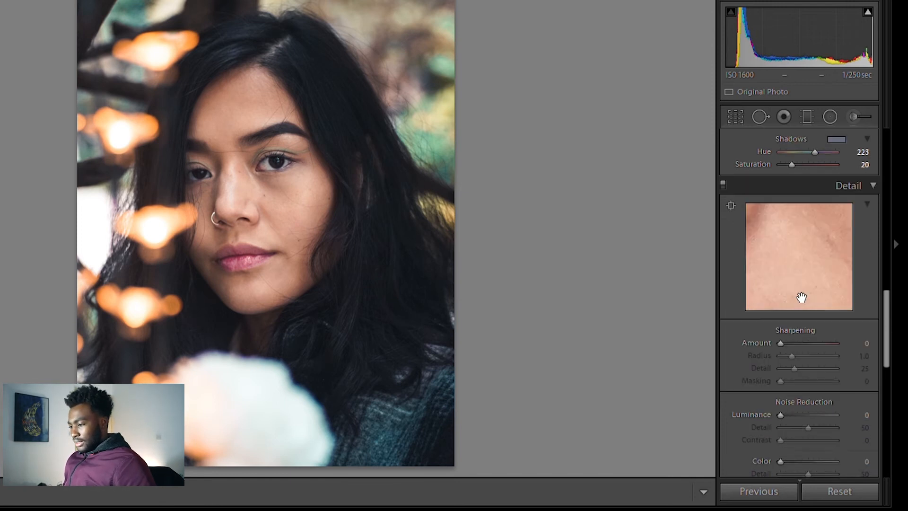
drag(781, 253, 806, 249)
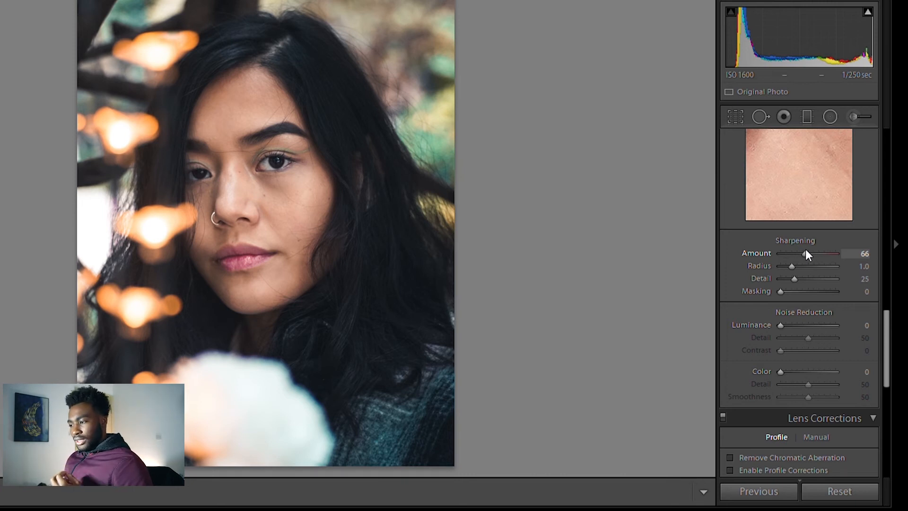
drag(806, 249, 804, 249)
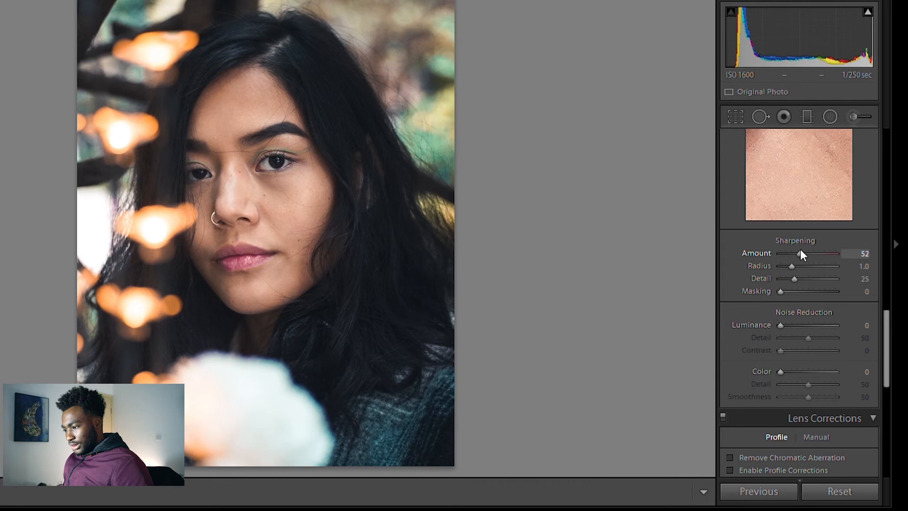
drag(800, 249, 795, 251)
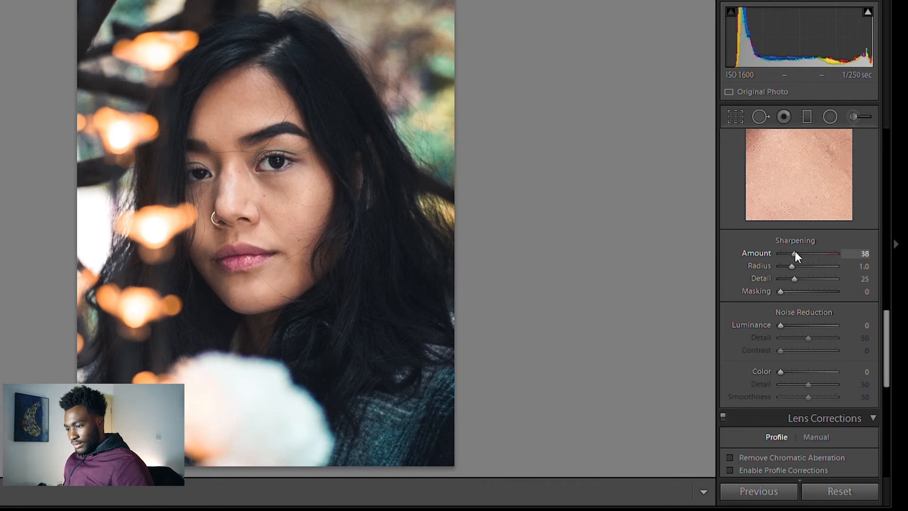
drag(793, 243, 794, 243)
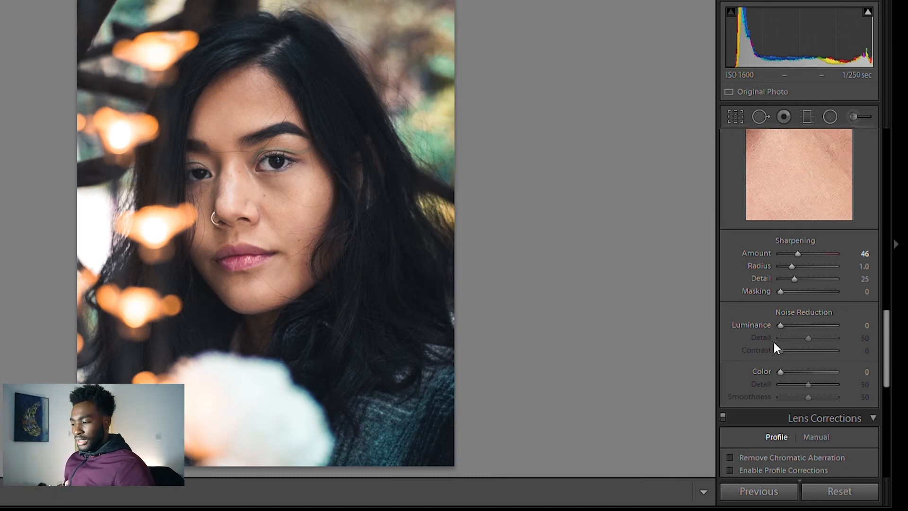
Brighten the portrait by setting the exposure to +0.36
scroll(775, 344, down, 4)
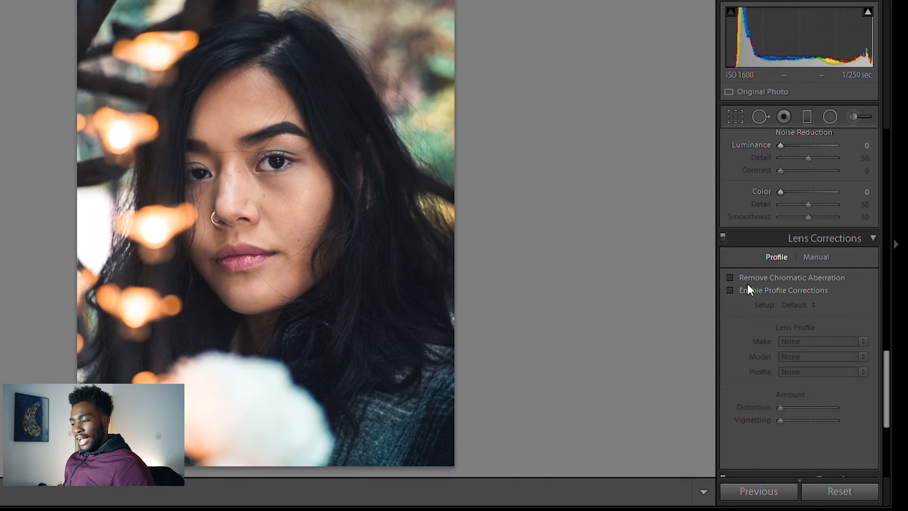
scroll(742, 301, down, 4)
scroll(743, 310, down, 1)
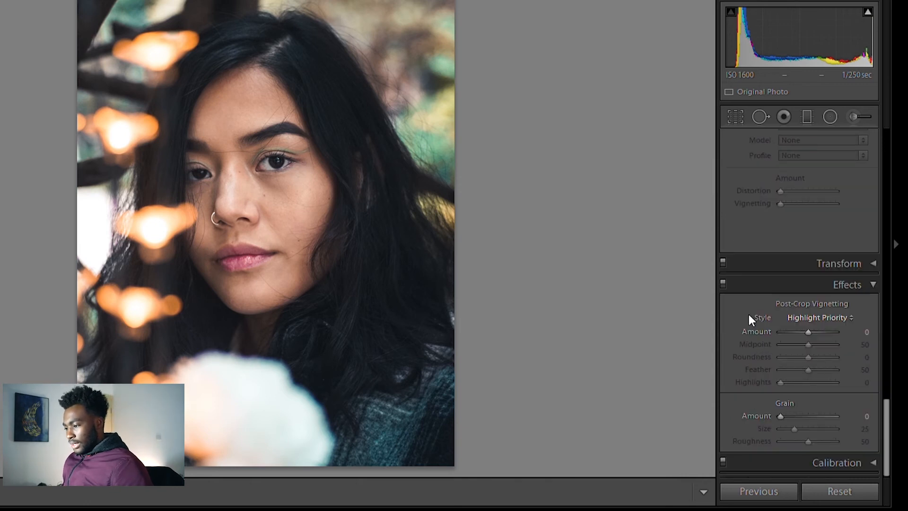
scroll(744, 325, up, 15)
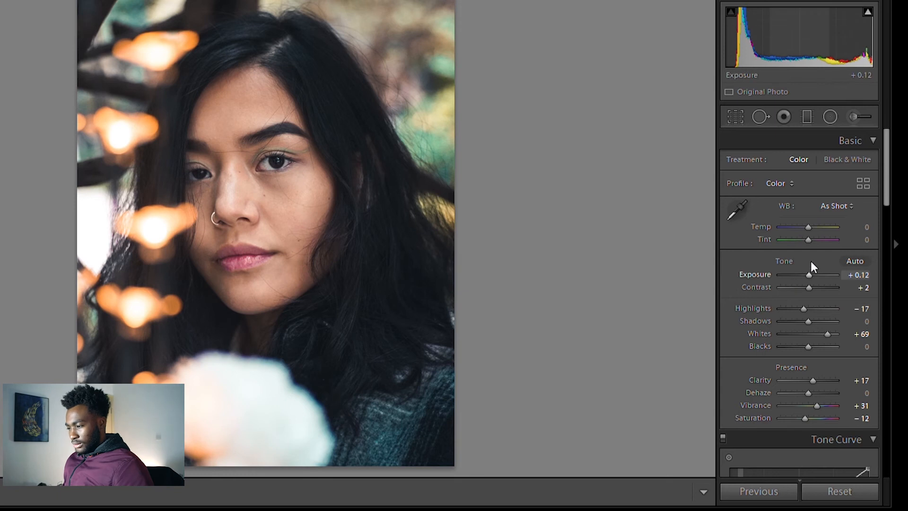
drag(811, 262, 814, 271)
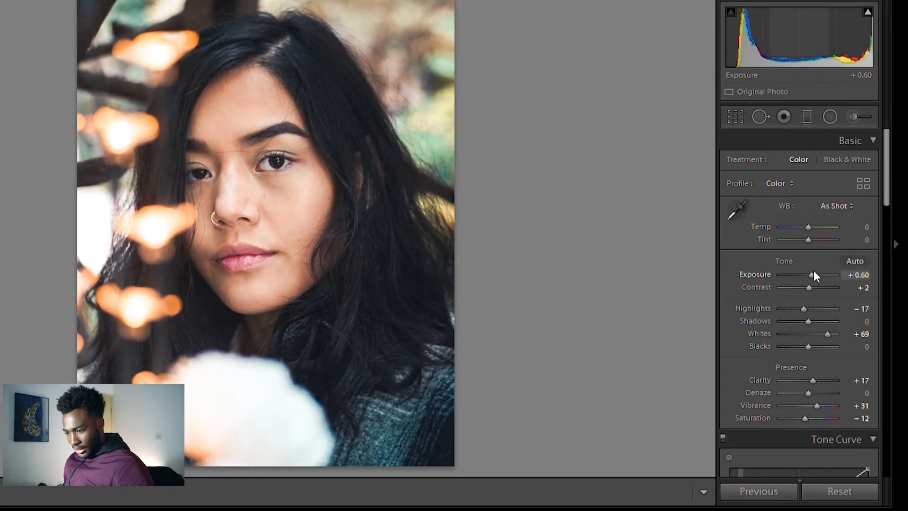
drag(814, 271, 813, 271)
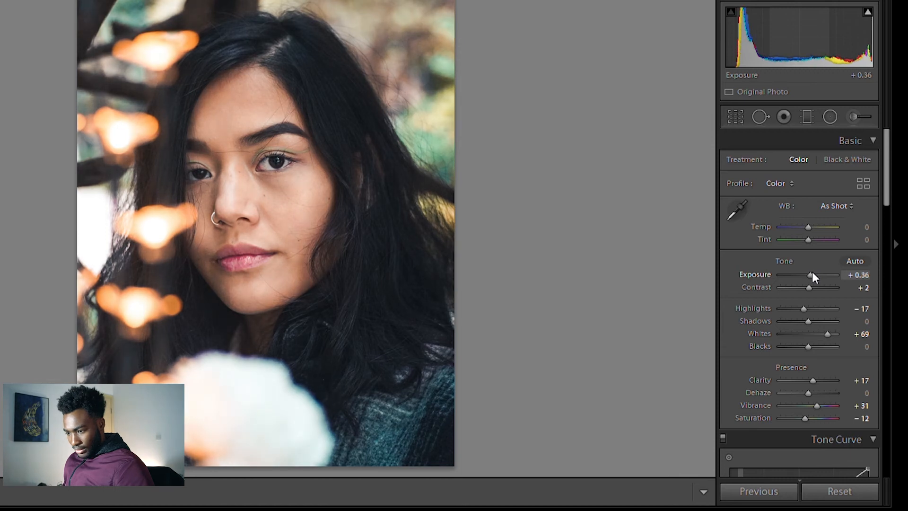